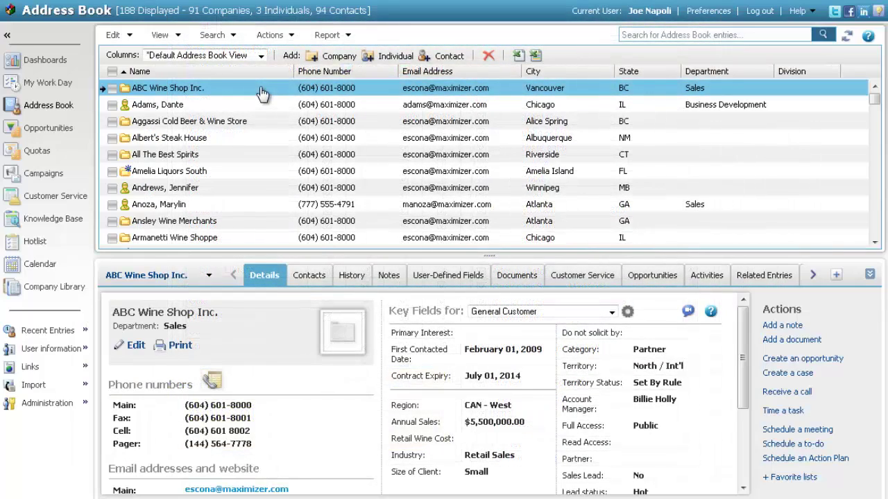
# Retrieve the saved Pending Contracts search from the Search Catalog to list its four companies.
pyautogui.click(217, 25)
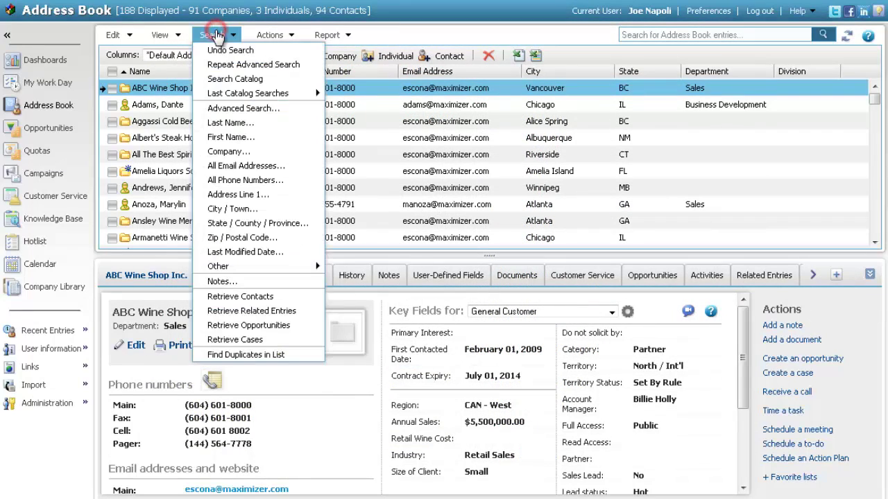
pyautogui.click(220, 77)
pyautogui.click(275, 251)
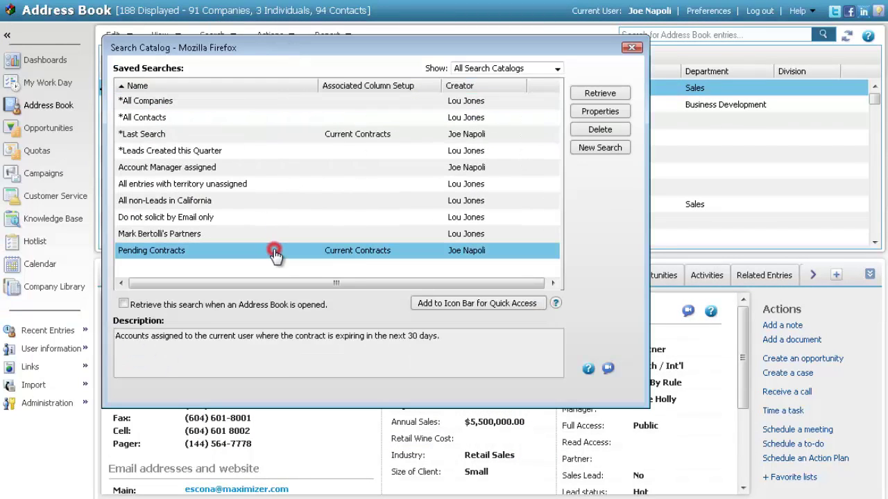
pyautogui.click(586, 93)
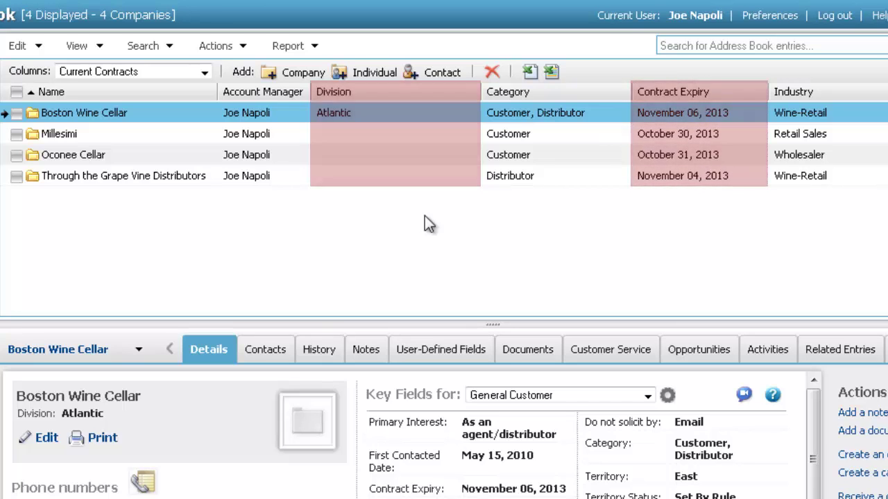
# Start a global edit of the listed entries with Division set to North American.
pyautogui.click(37, 49)
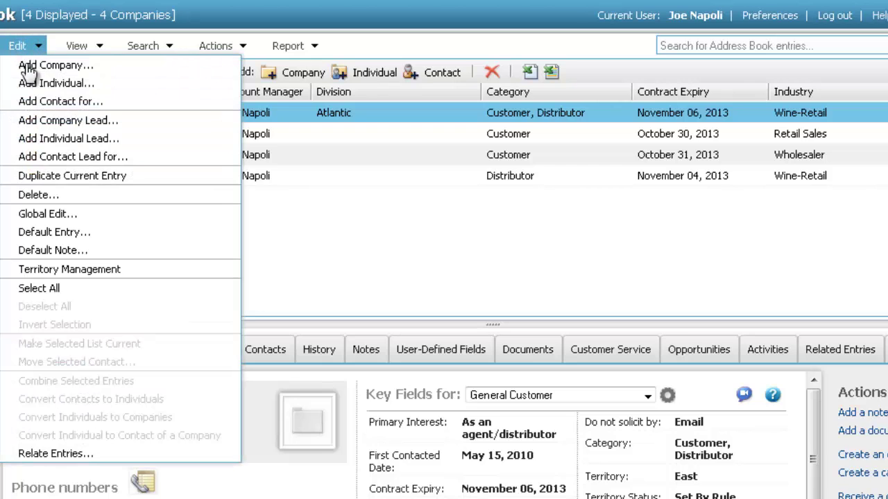
pyautogui.click(53, 213)
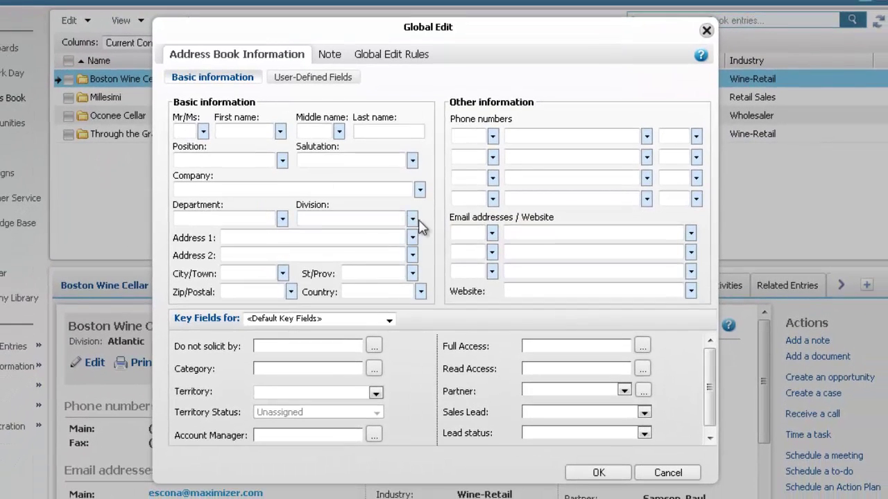
pyautogui.click(411, 219)
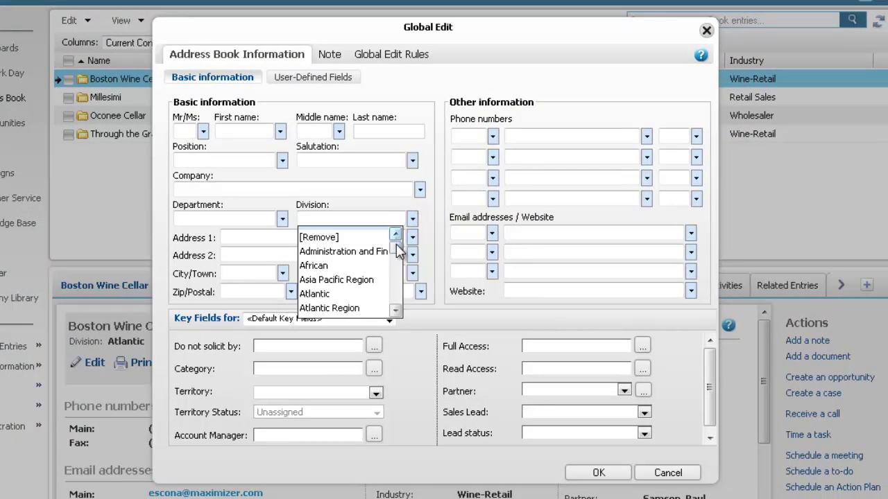
pyautogui.moveTo(396, 240); pyautogui.dragTo(398, 272)
pyautogui.click(360, 284)
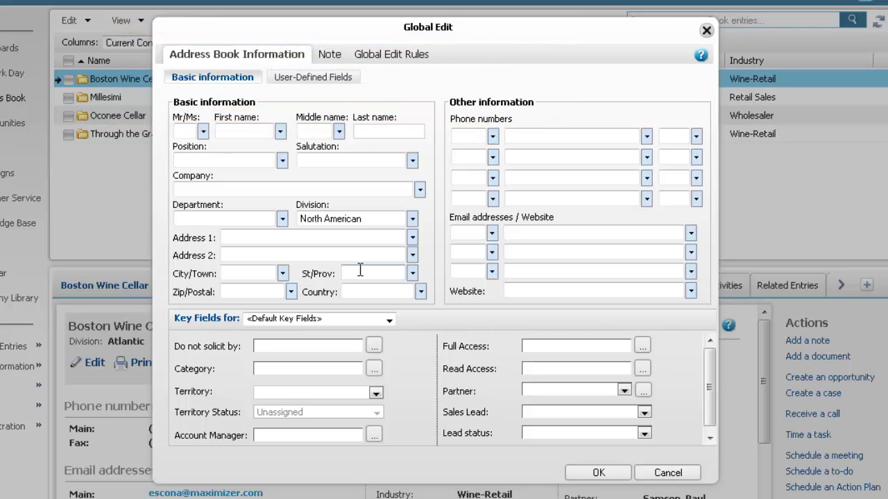
# Under General Customer - Company key fields, set Contract Expiry to November 29, 2013.
pyautogui.click(386, 320)
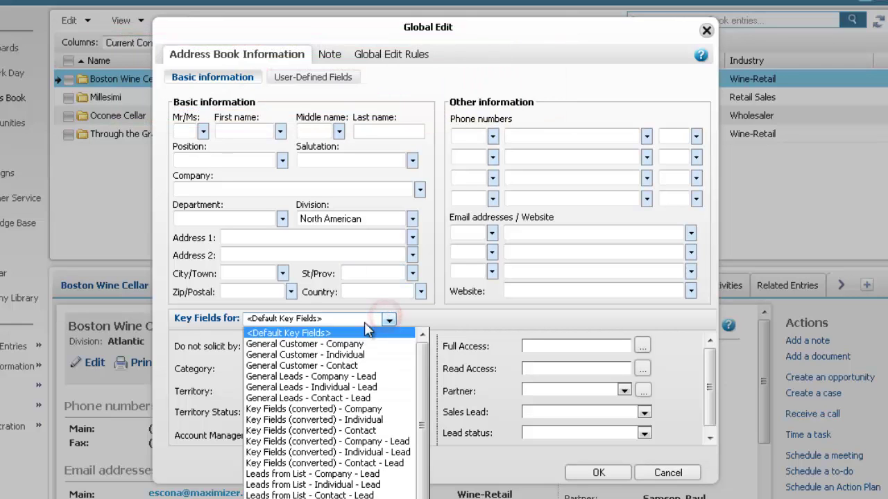
pyautogui.click(346, 345)
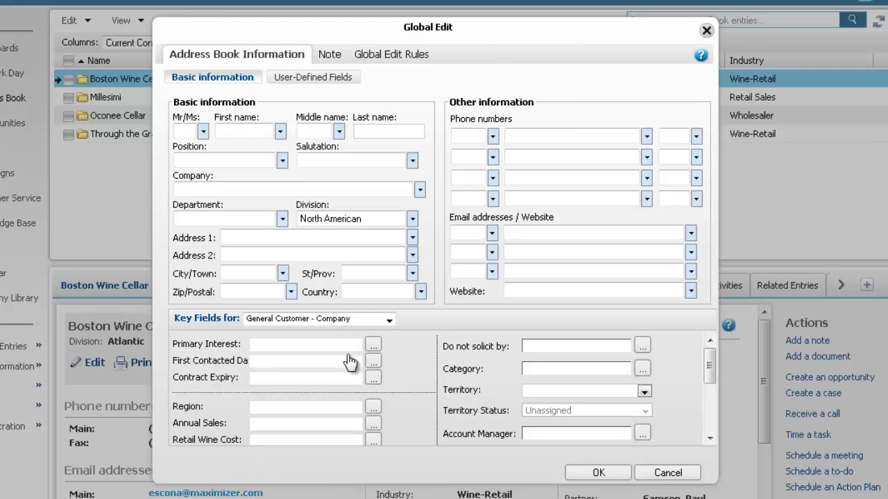
pyautogui.click(373, 378)
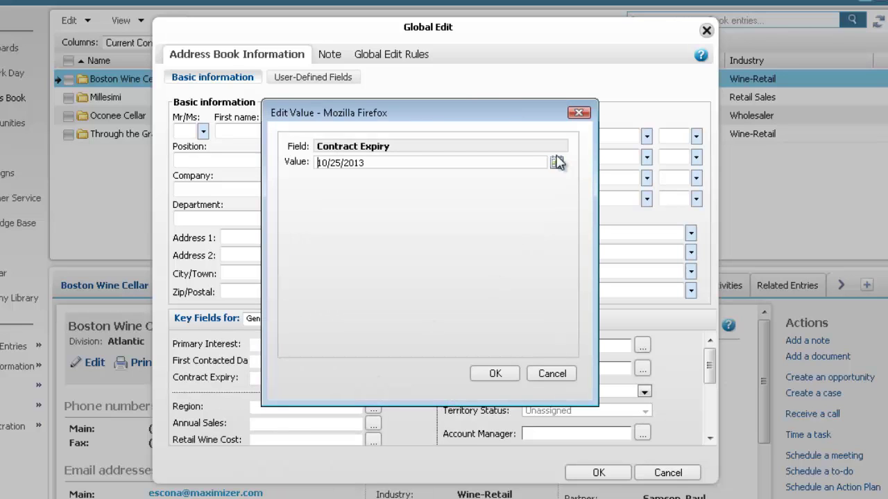
pyautogui.click(557, 162)
pyautogui.click(515, 186)
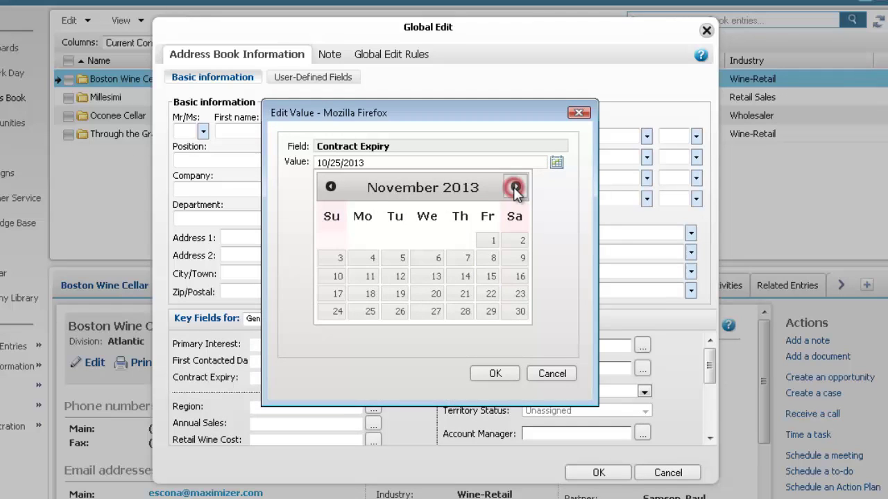
pyautogui.click(490, 312)
pyautogui.click(495, 374)
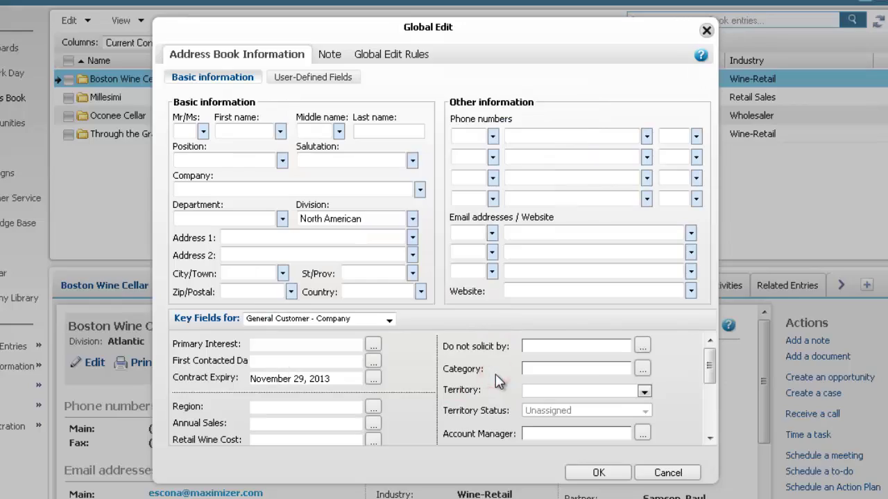
# Apply the global edit to all Address Book entries in the list and confirm modifying the four entries.
pyautogui.click(407, 57)
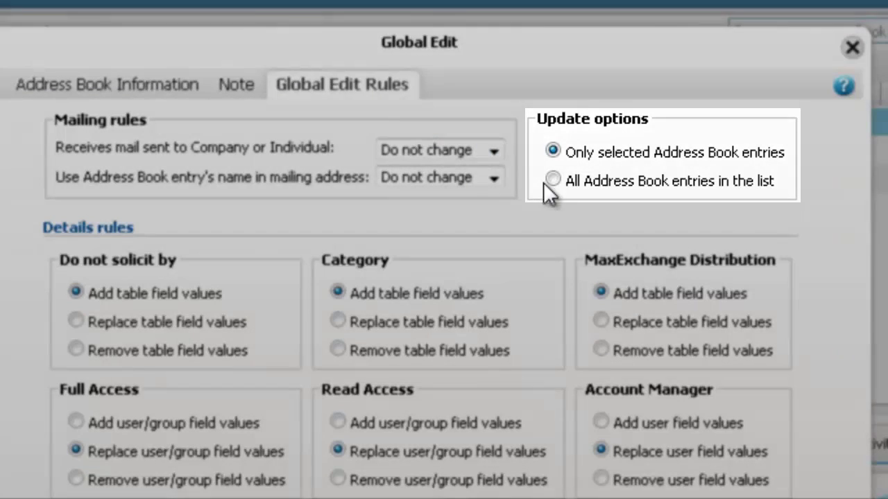
pyautogui.click(553, 181)
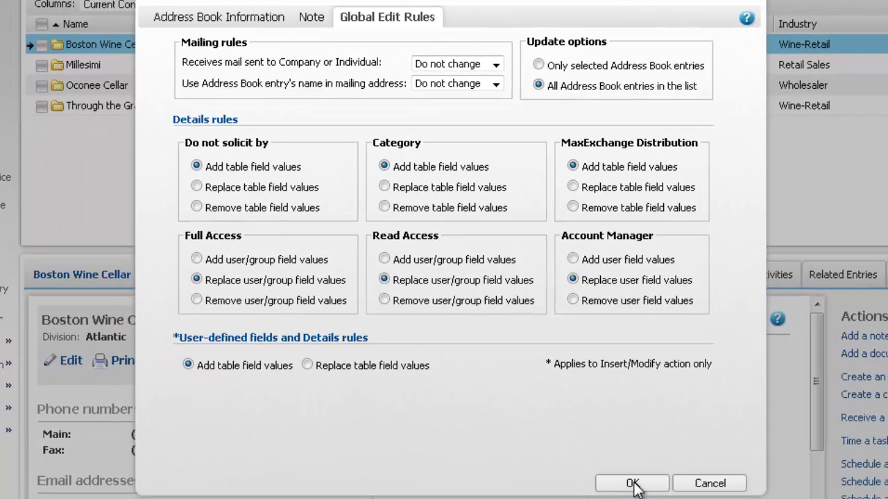
pyautogui.click(632, 483)
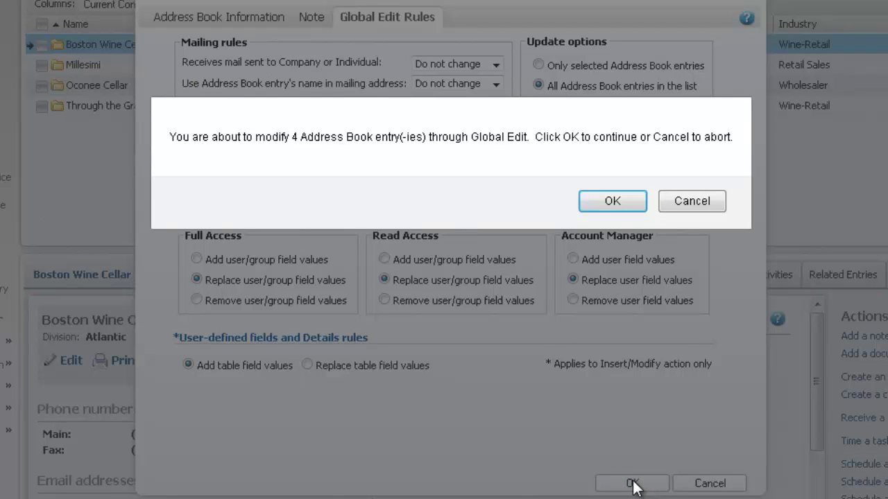
pyautogui.click(609, 201)
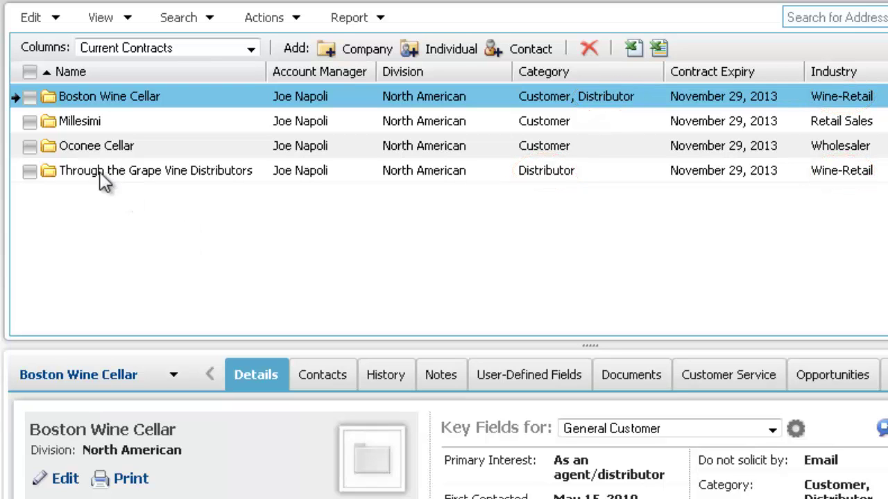
# Mark Millesimi and Oconee Cellar and start a global edit on them.
pyautogui.click(29, 122)
pyautogui.click(30, 145)
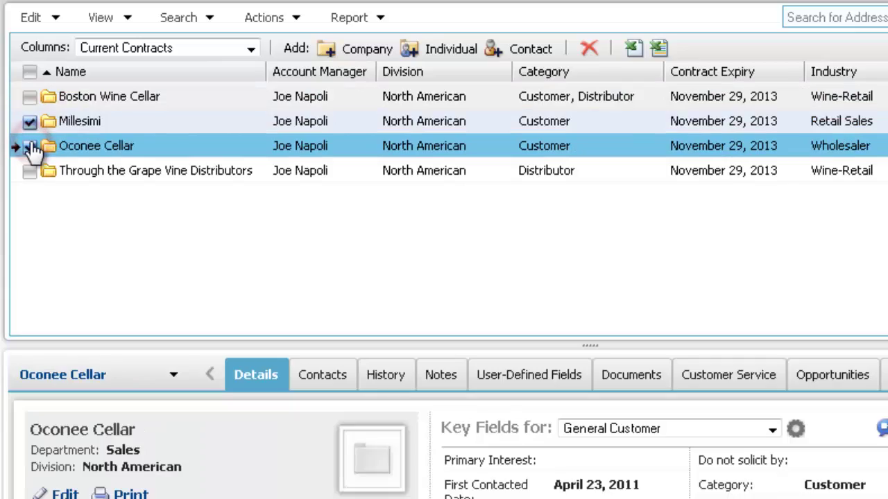
pyautogui.click(31, 17)
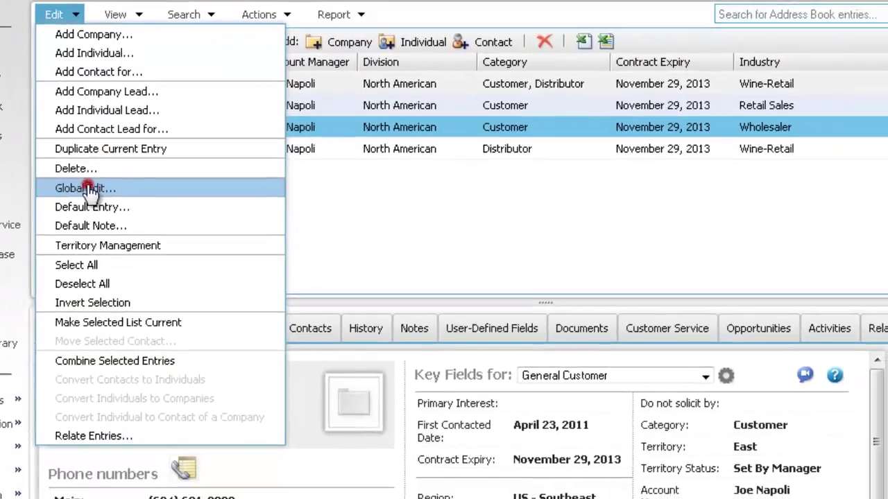
pyautogui.click(62, 205)
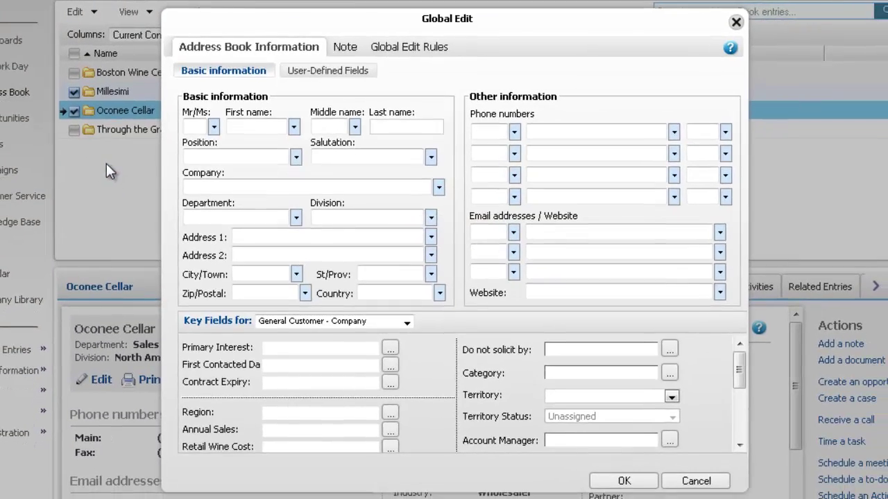
# Choose Distributor as the Category value, then show the user-defined fields.
pyautogui.click(616, 368)
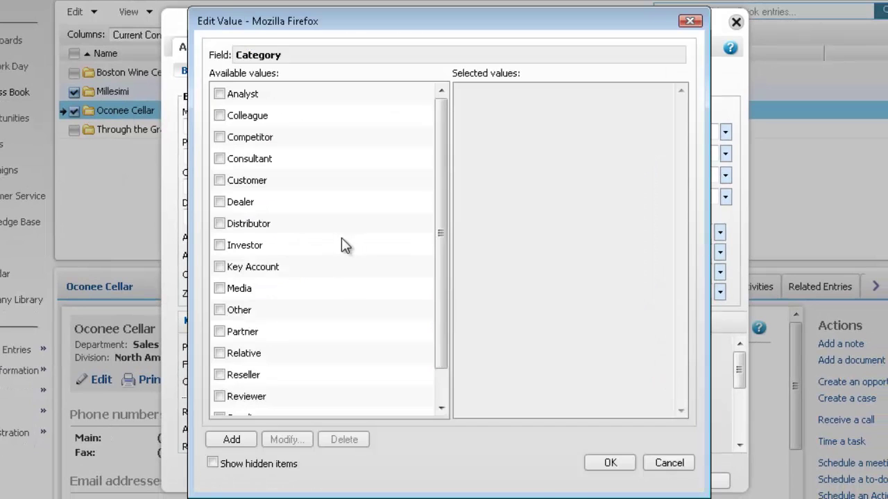
pyautogui.click(219, 224)
pyautogui.click(614, 461)
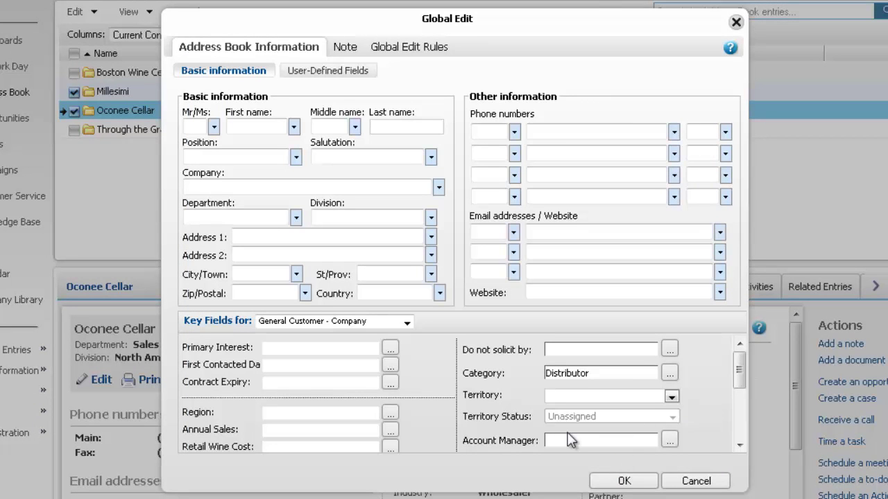
pyautogui.click(336, 74)
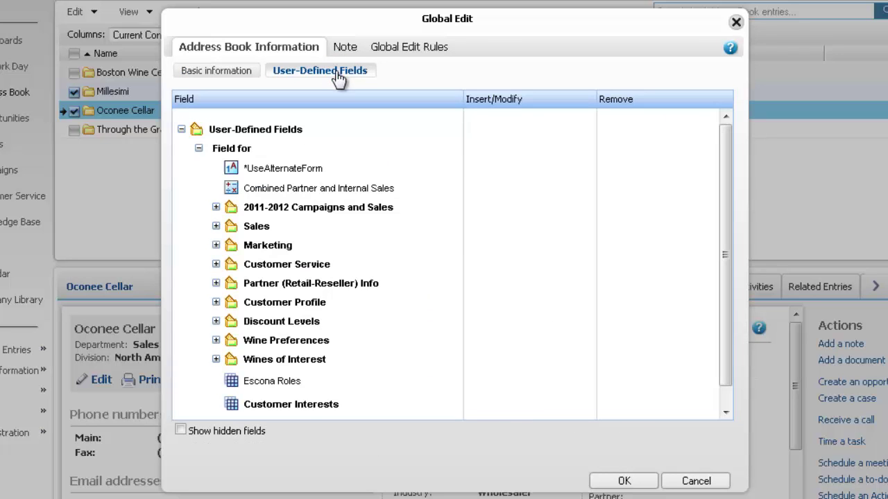
# Insert Wine-Retail as the Customer Profile Industry value and show the Global Edit Rules.
pyautogui.click(215, 303)
pyautogui.moveTo(726, 254); pyautogui.dragTo(721, 315)
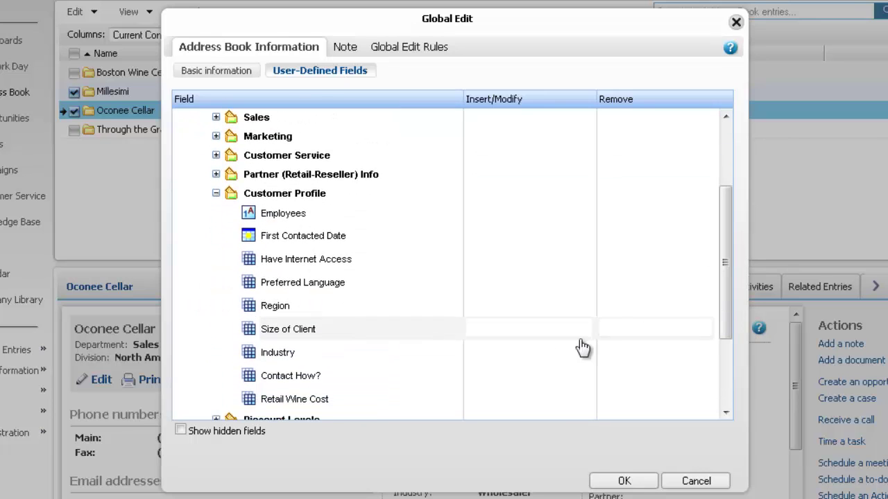
pyautogui.click(502, 352)
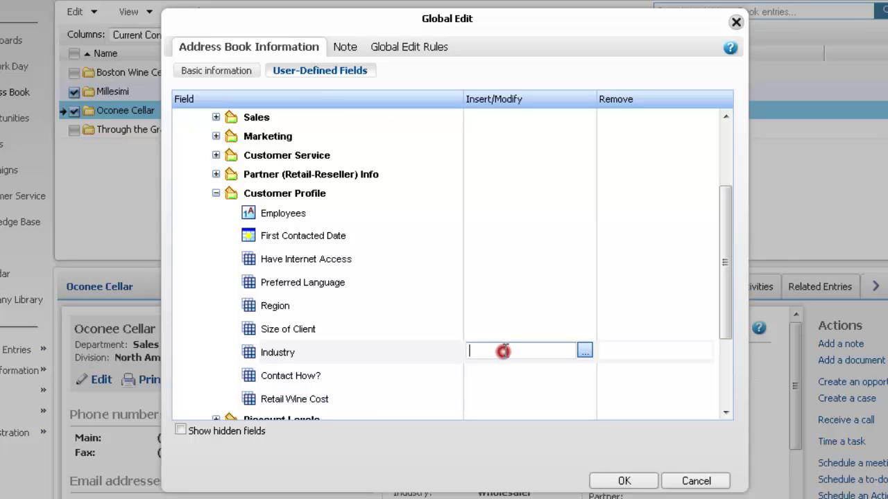
pyautogui.click(584, 351)
pyautogui.click(226, 201)
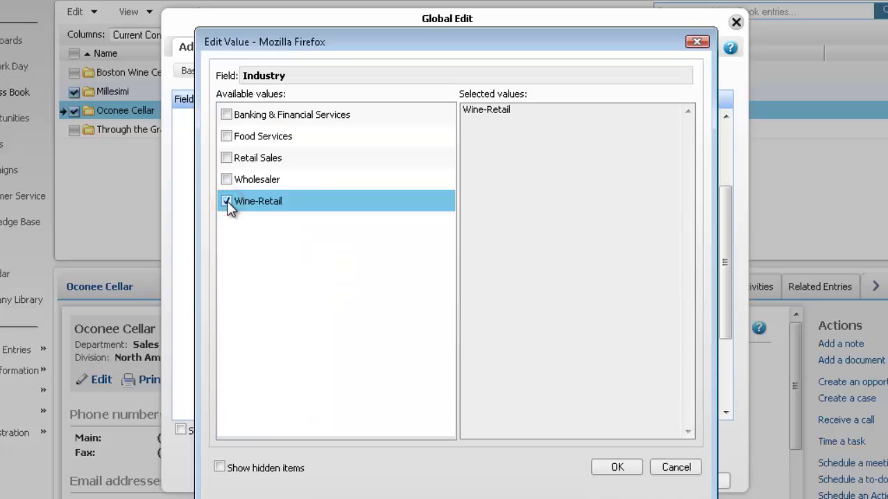
pyautogui.click(616, 469)
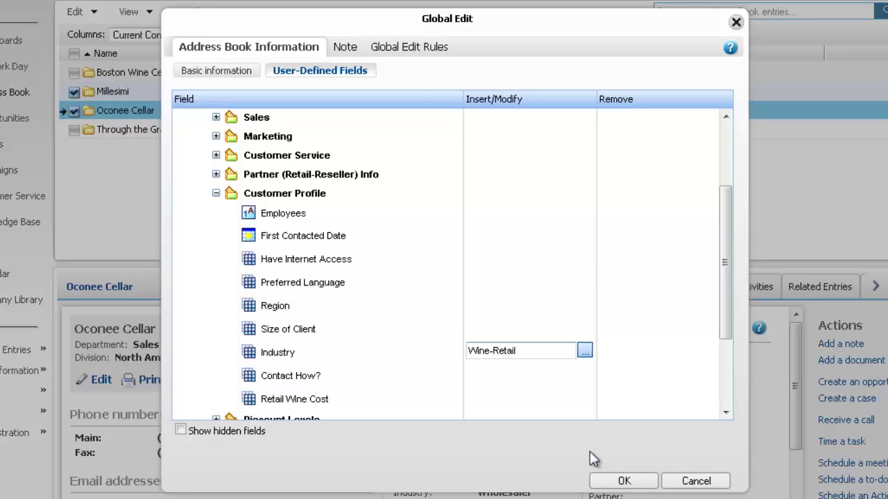
pyautogui.click(400, 43)
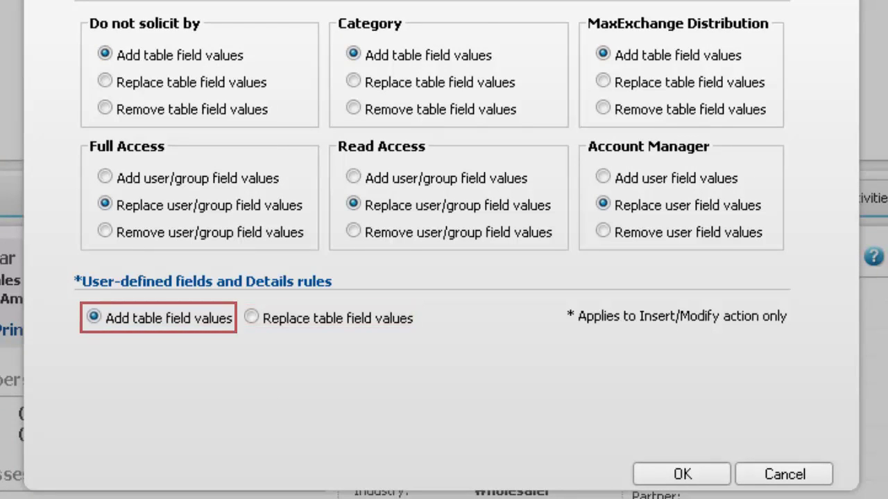
# Run the global edit with default rules and confirm changing Millesimi and Oconee Cellar.
pyautogui.click(645, 477)
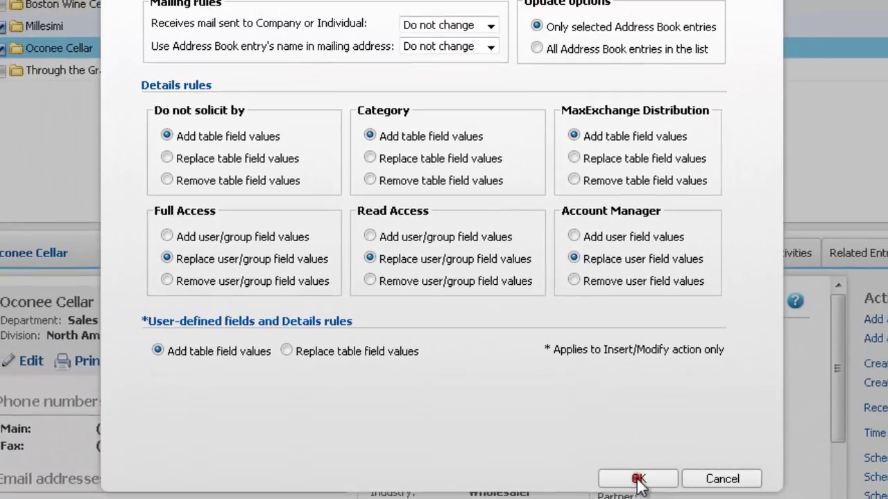
pyautogui.click(616, 173)
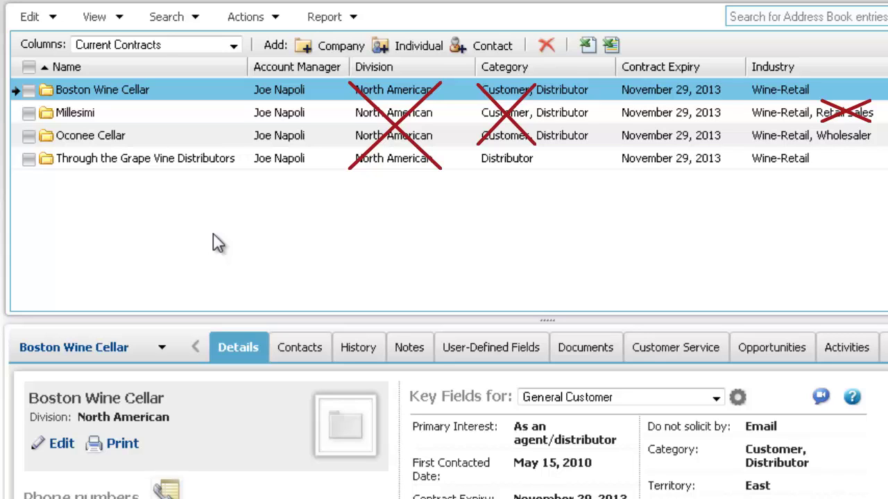
# Start a new global edit with Division set to [Remove].
pyautogui.click(31, 17)
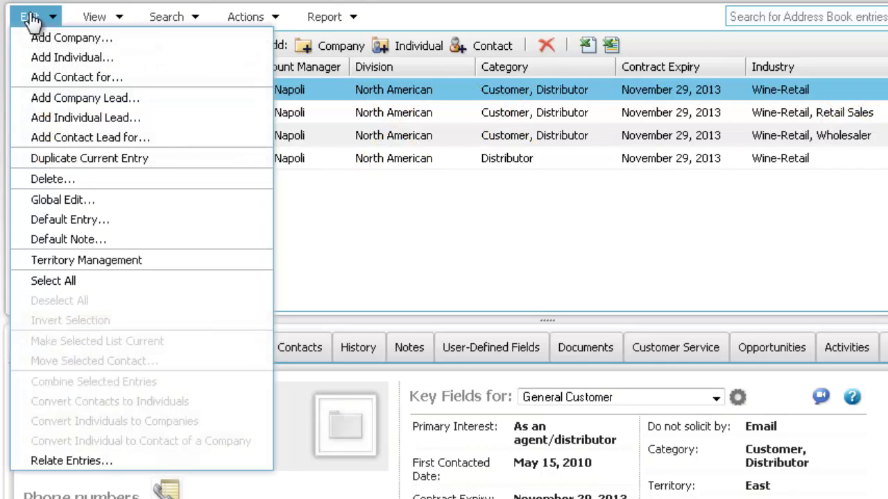
pyautogui.click(71, 197)
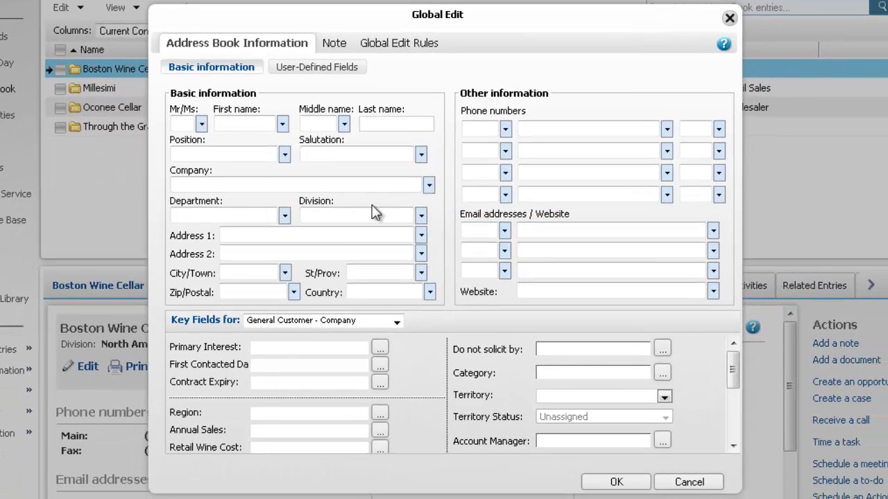
pyautogui.click(421, 215)
pyautogui.click(326, 235)
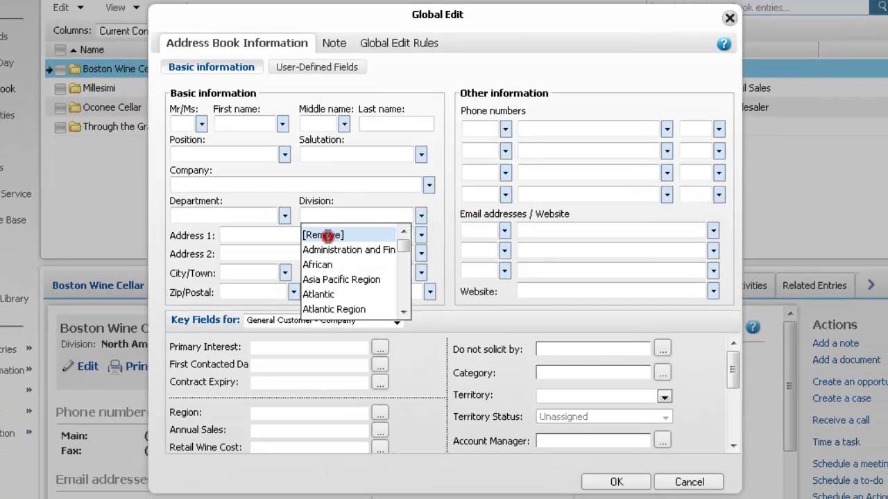
# Pick Customer as the Category value and show the Global Edit Rules.
pyautogui.click(662, 373)
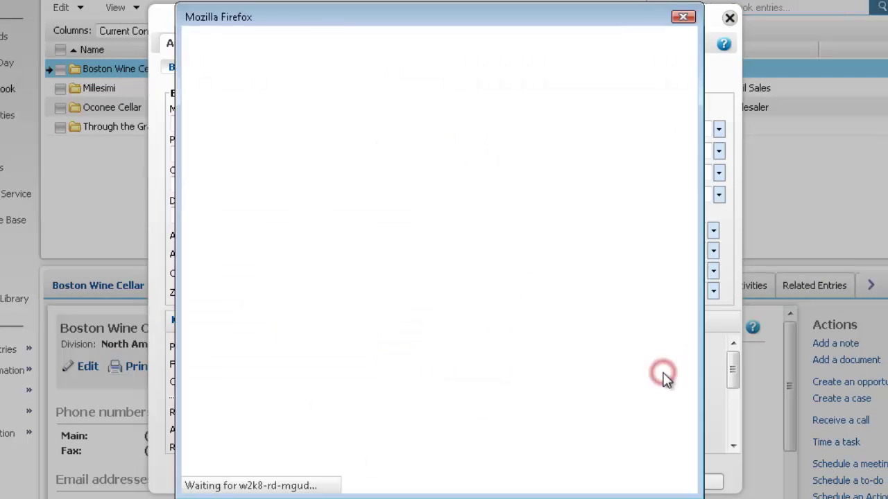
pyautogui.click(208, 177)
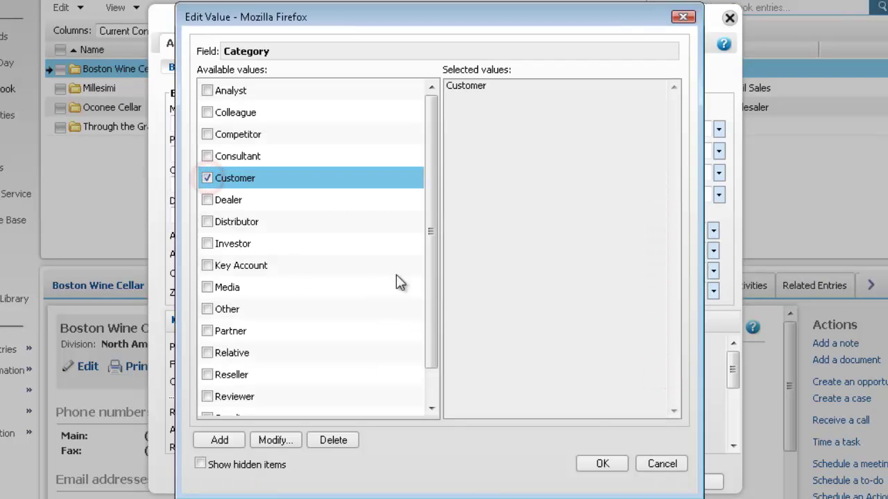
pyautogui.click(605, 462)
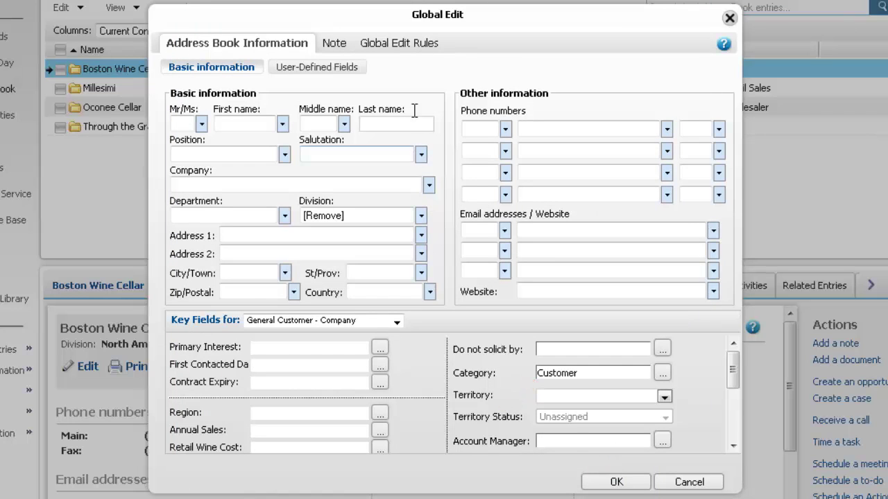
pyautogui.click(398, 44)
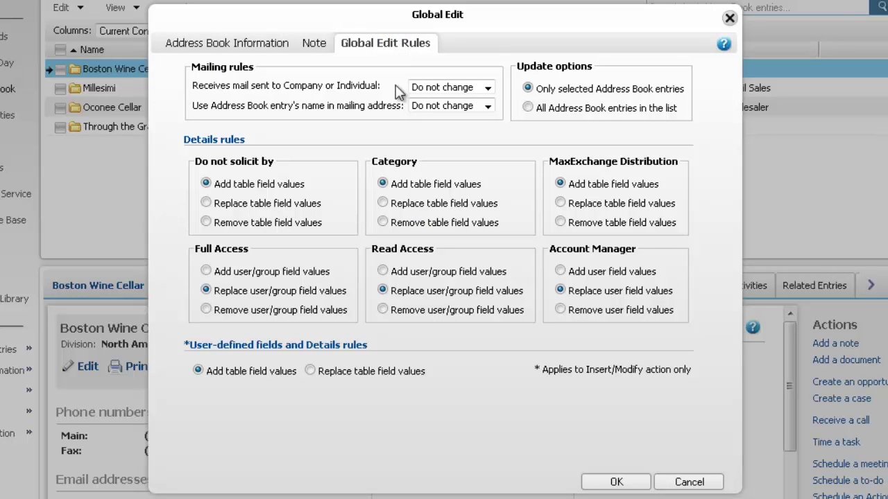
# Mark Retail Sales for removal from the Customer Profile Industry field.
pyautogui.click(251, 42)
pyautogui.click(299, 68)
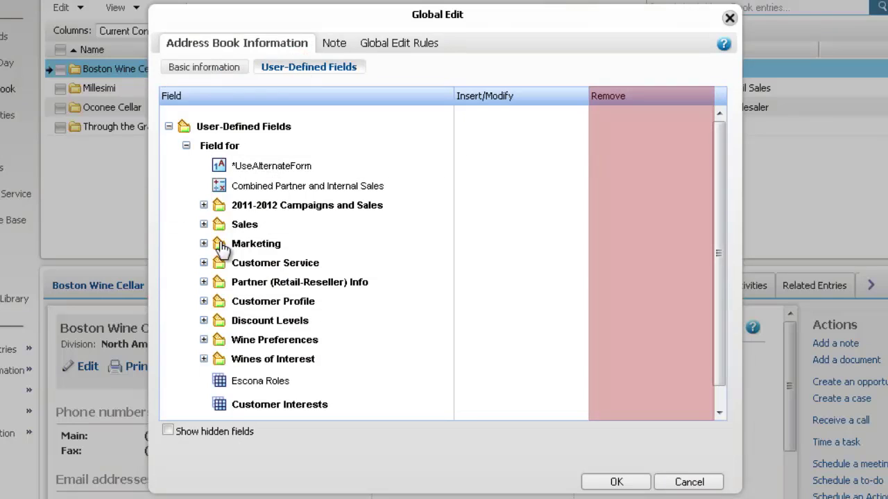
pyautogui.click(203, 301)
pyautogui.moveTo(724, 243); pyautogui.dragTo(708, 348)
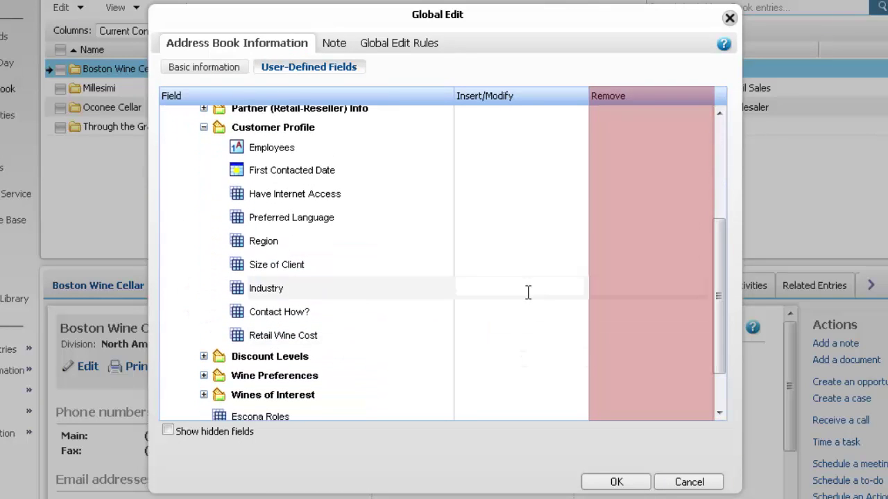
pyautogui.click(614, 287)
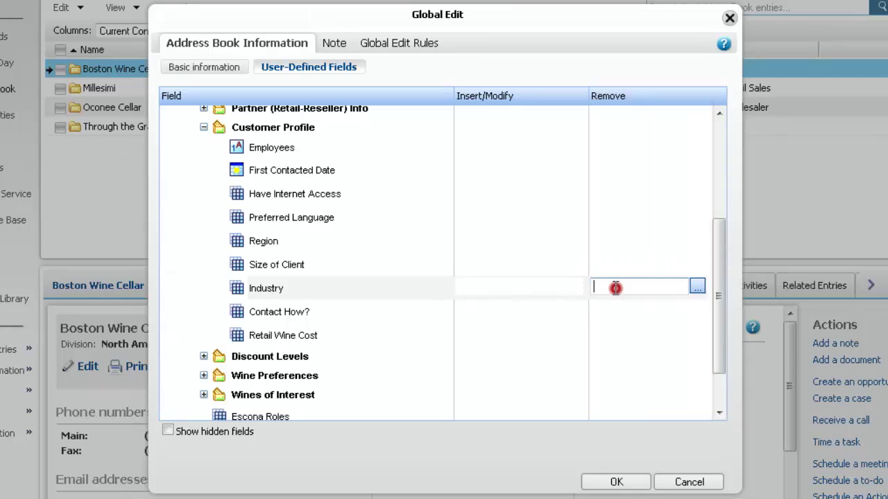
pyautogui.click(697, 287)
pyautogui.click(202, 143)
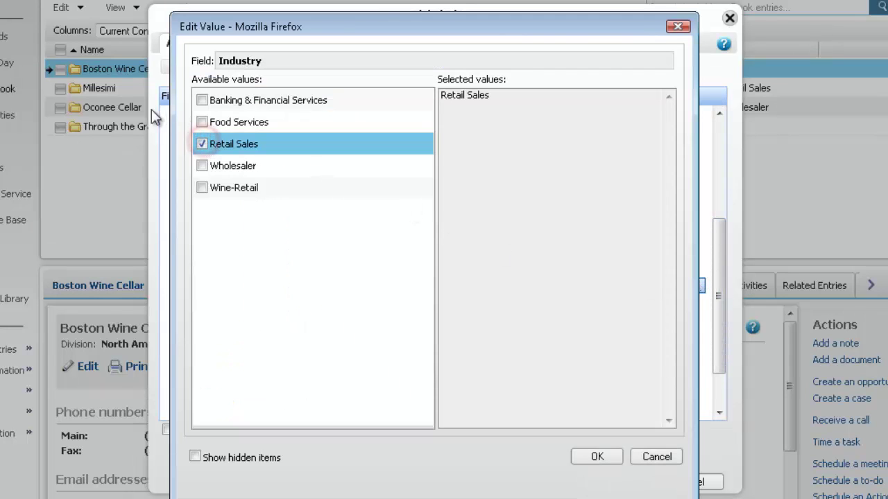
pyautogui.click(596, 458)
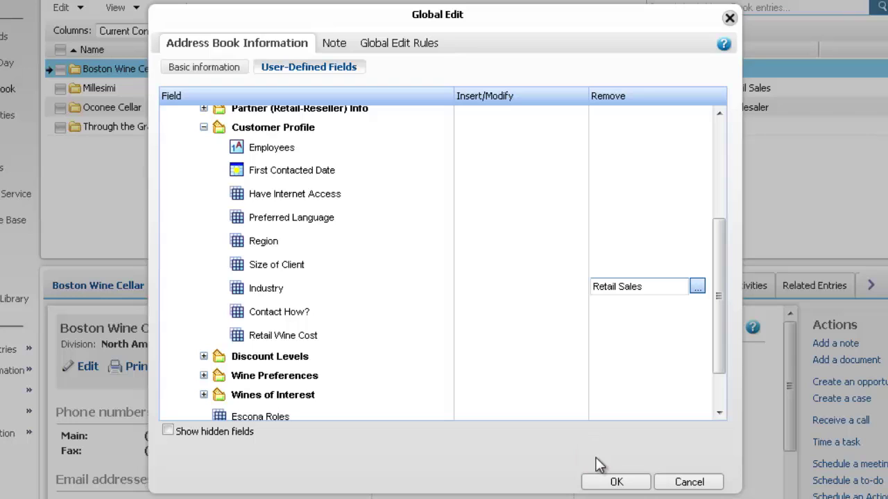
pyautogui.click(390, 43)
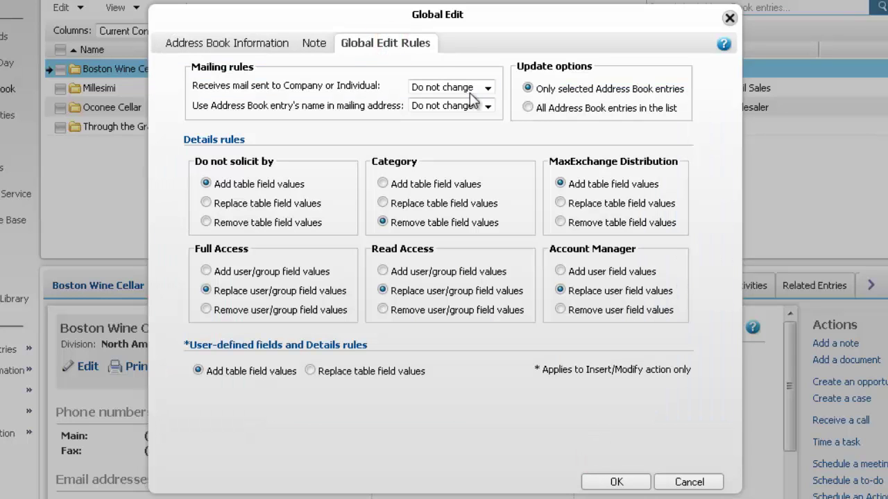
# Apply the edit to all Address Book entries in the list and confirm changing all four.
pyautogui.click(529, 108)
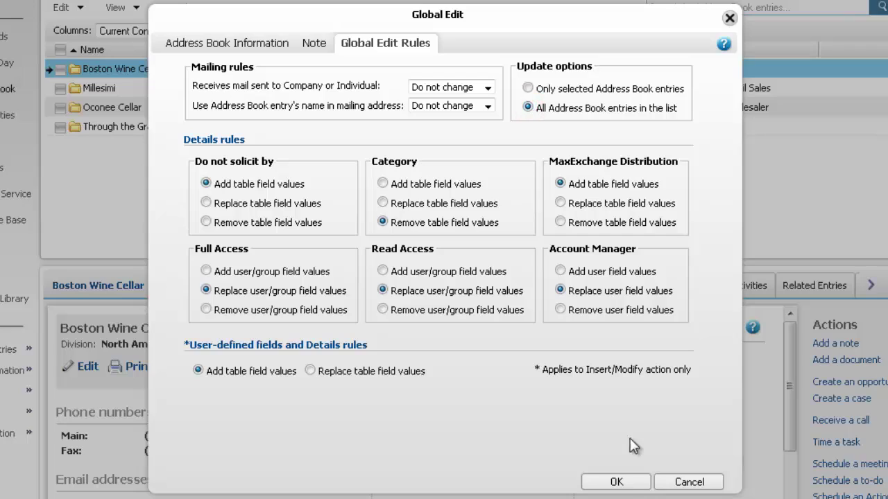
pyautogui.click(619, 481)
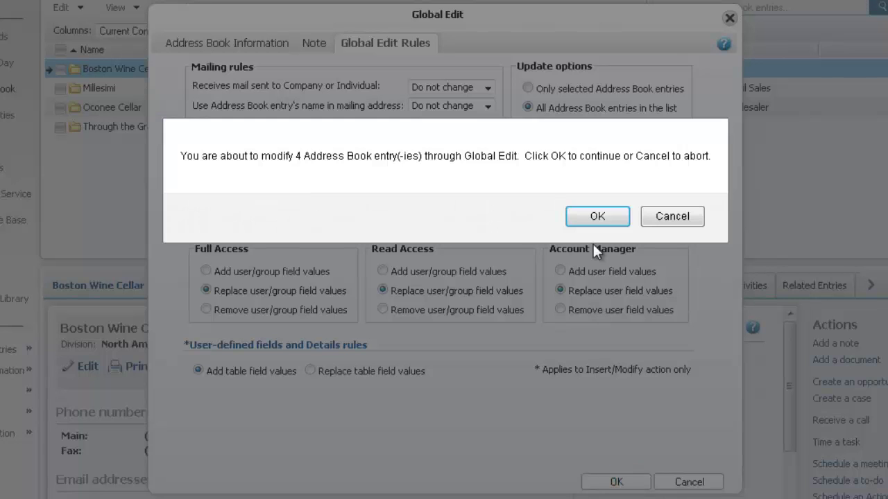
pyautogui.click(595, 218)
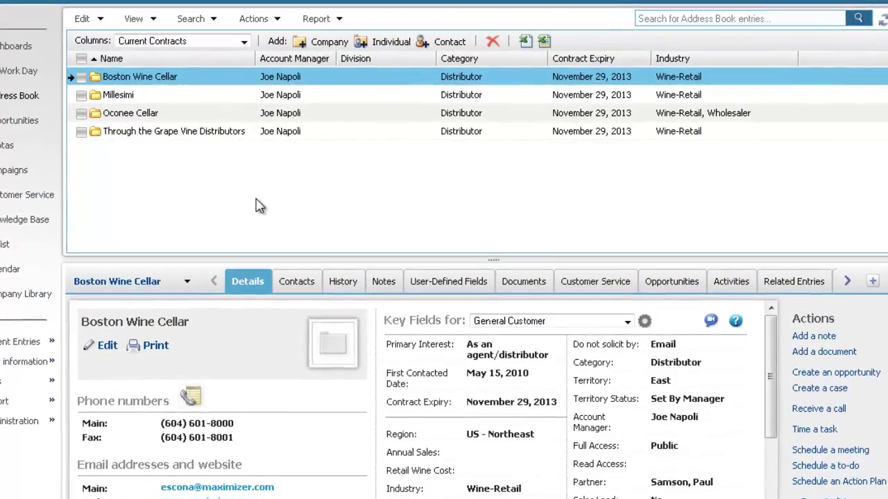
pyautogui.click(69, 12)
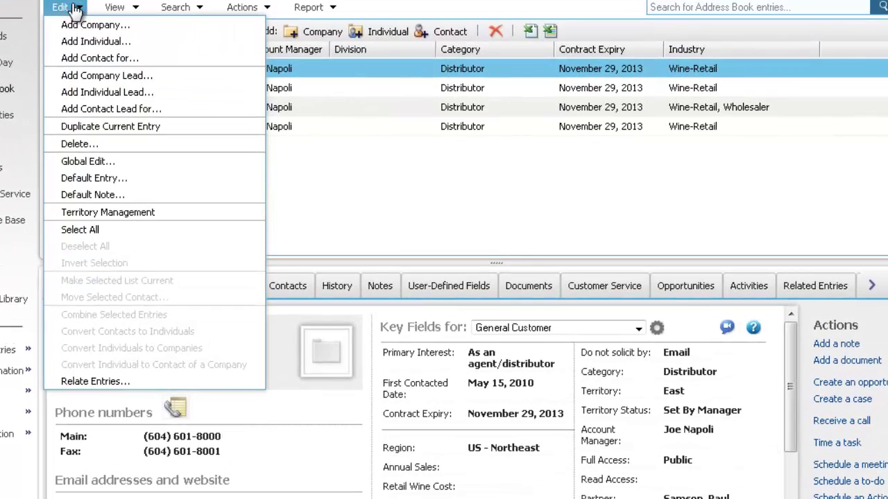
# Start a global edit adding the note 'Ran a global edit on this entry' with Full access set.
pyautogui.click(87, 161)
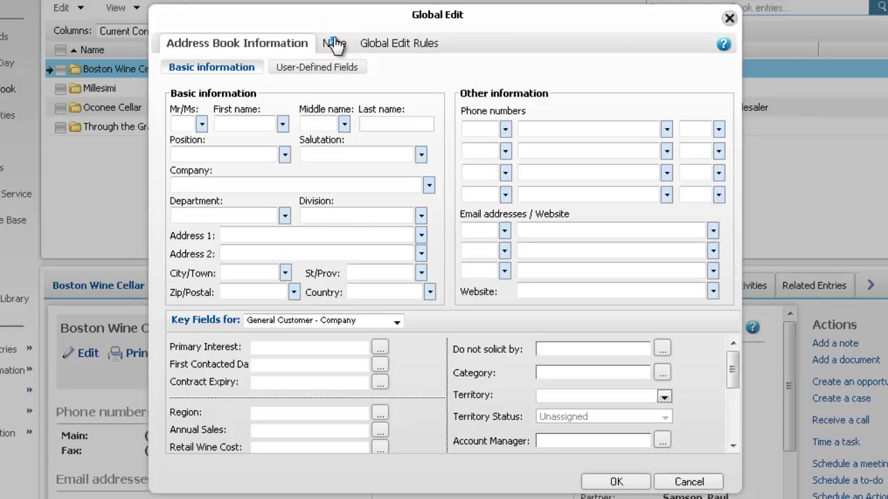
pyautogui.click(332, 42)
pyautogui.write('Ran a global edit on this entry.')
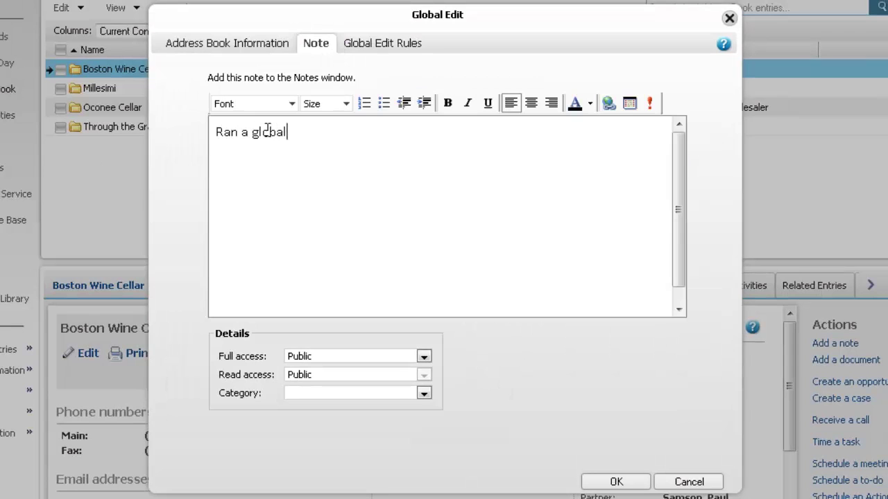
pyautogui.click(424, 356)
pyautogui.click(344, 381)
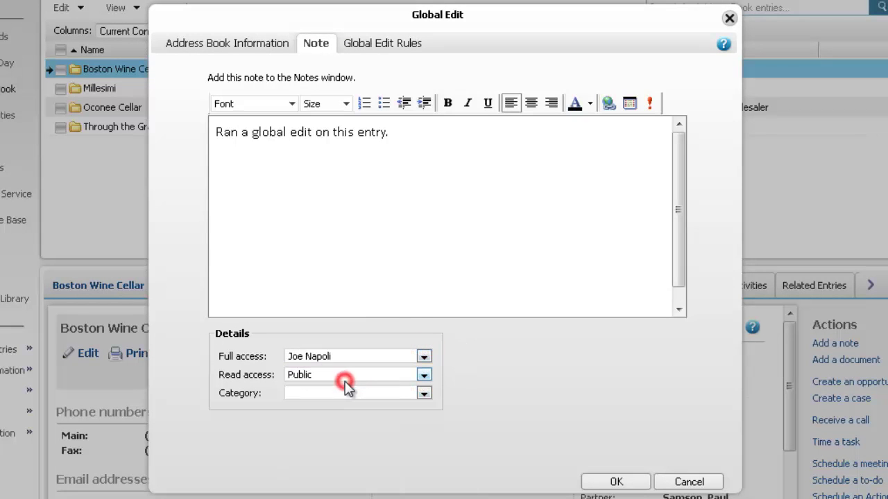
# Apply the note to all four entries in the list and check it in the entry's history.
pyautogui.click(390, 46)
pyautogui.click(529, 108)
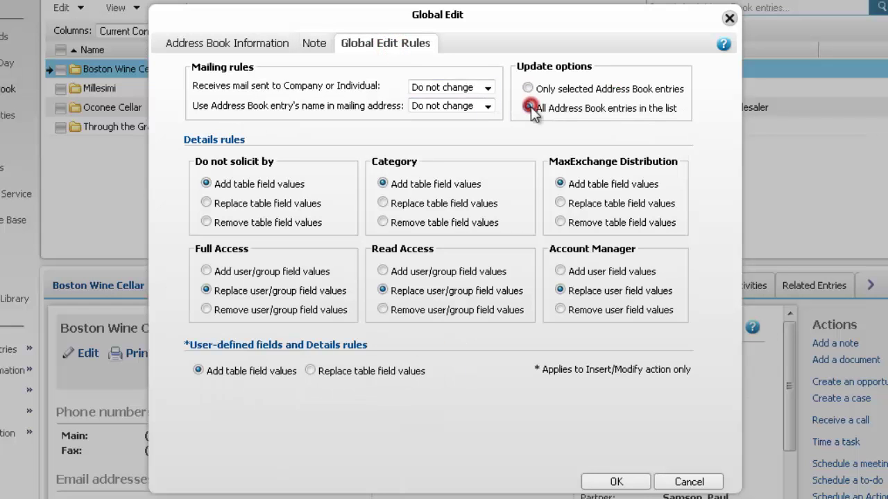
pyautogui.click(616, 481)
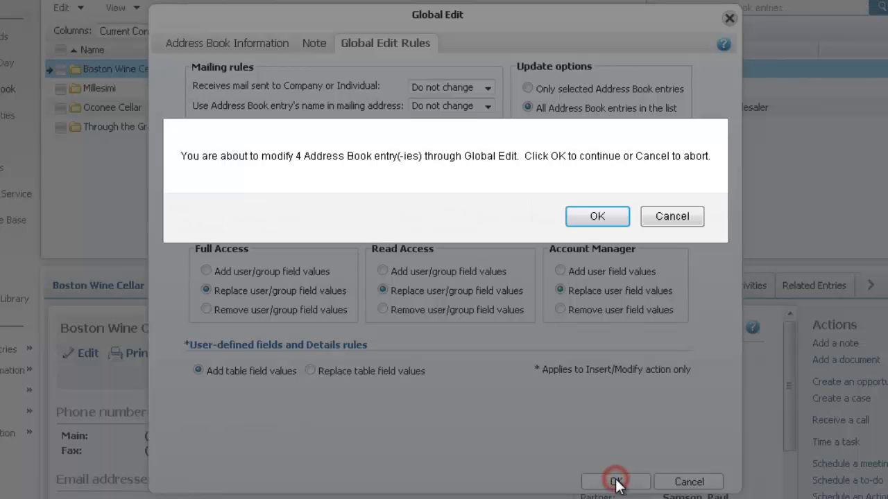
pyautogui.click(594, 217)
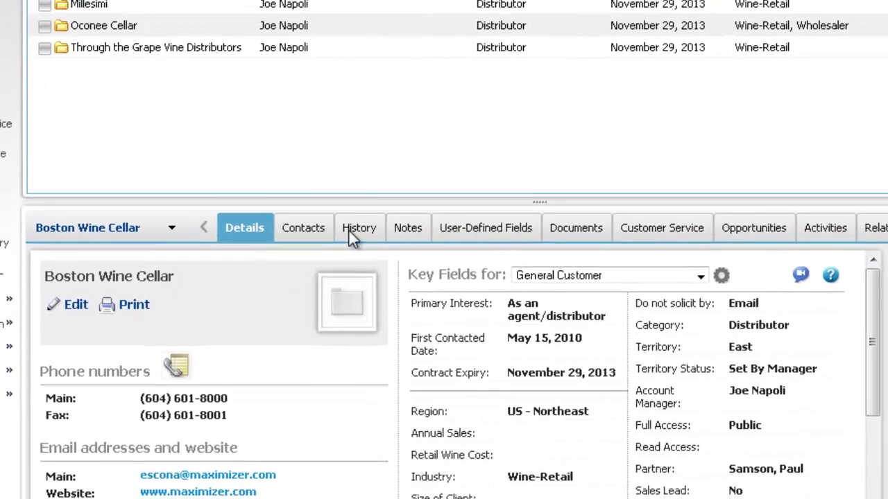
pyautogui.click(337, 285)
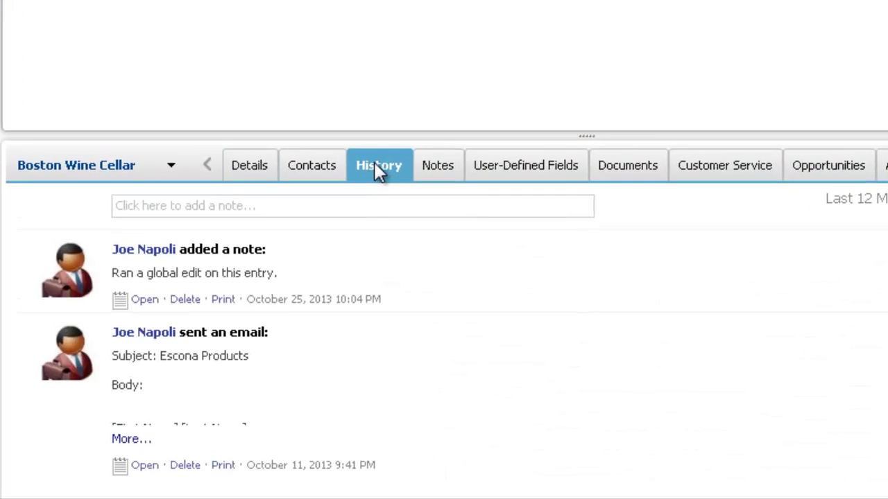